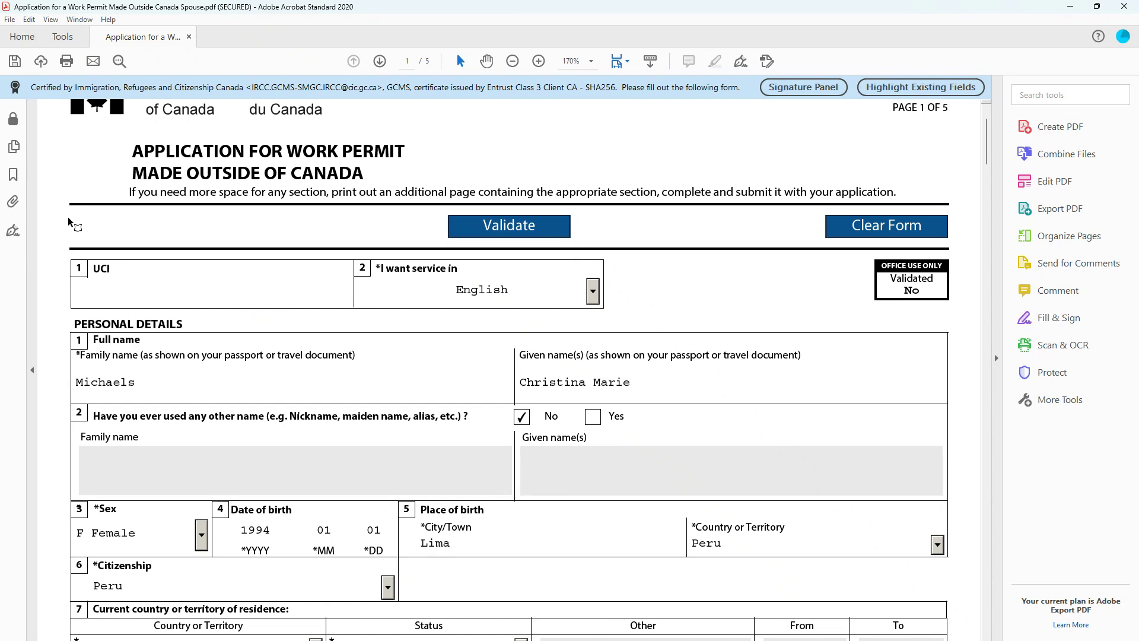
# Review the applicant's personal details on page 1, including the status options for the current country of residence
pyautogui.scroll(-4, 69, 221)
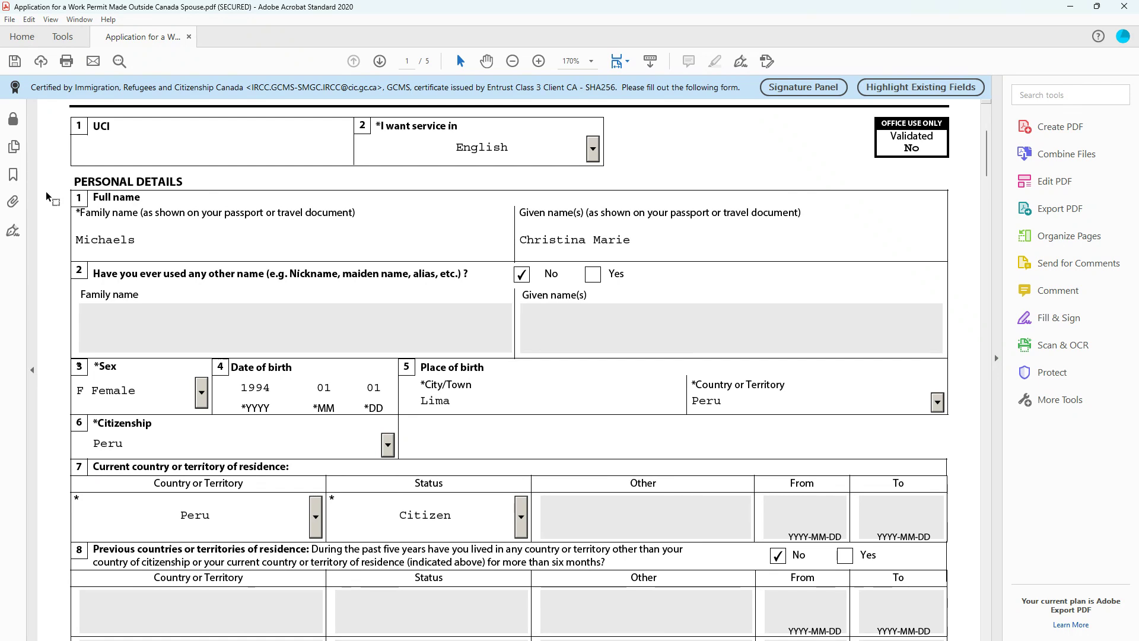
pyautogui.scroll(-3, 46, 193)
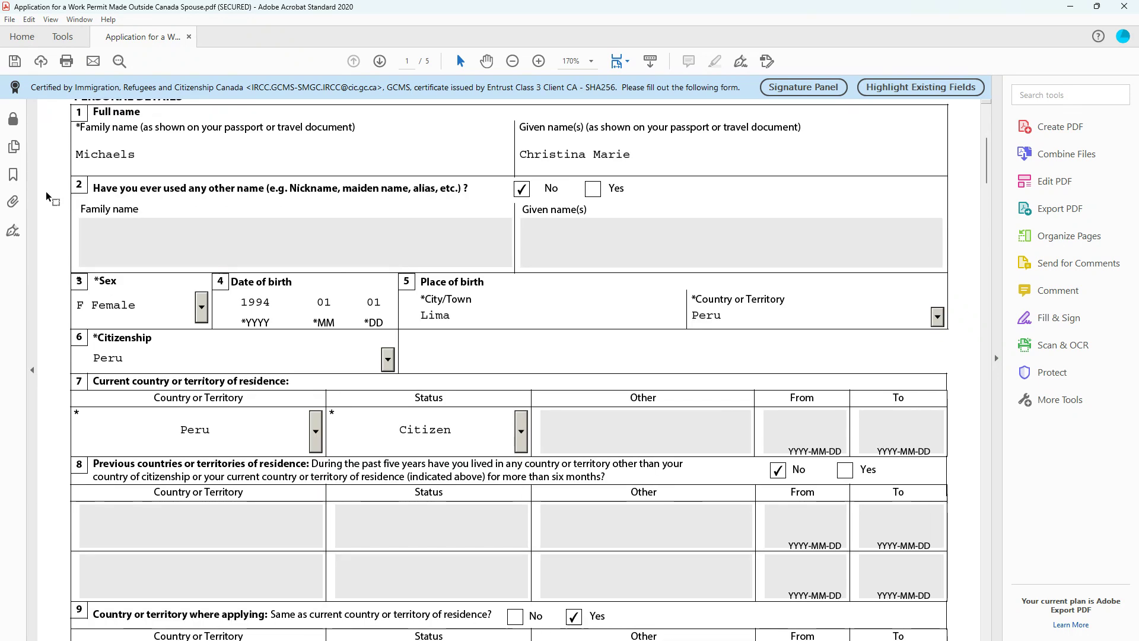
pyautogui.scroll(-5, 47, 194)
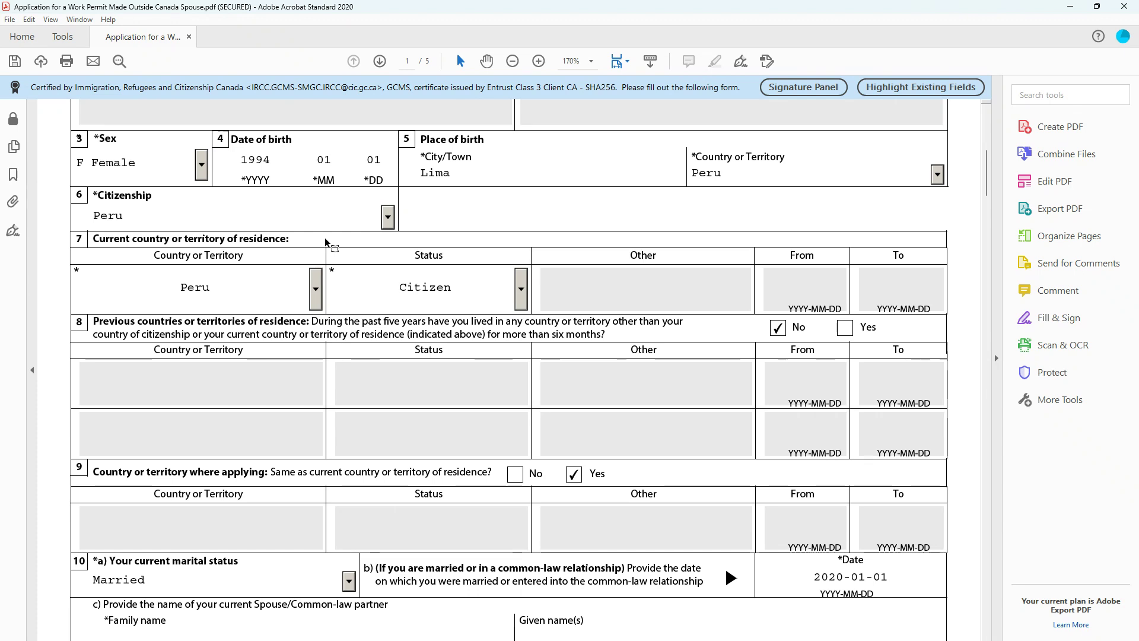
pyautogui.scroll(-1, 325, 237)
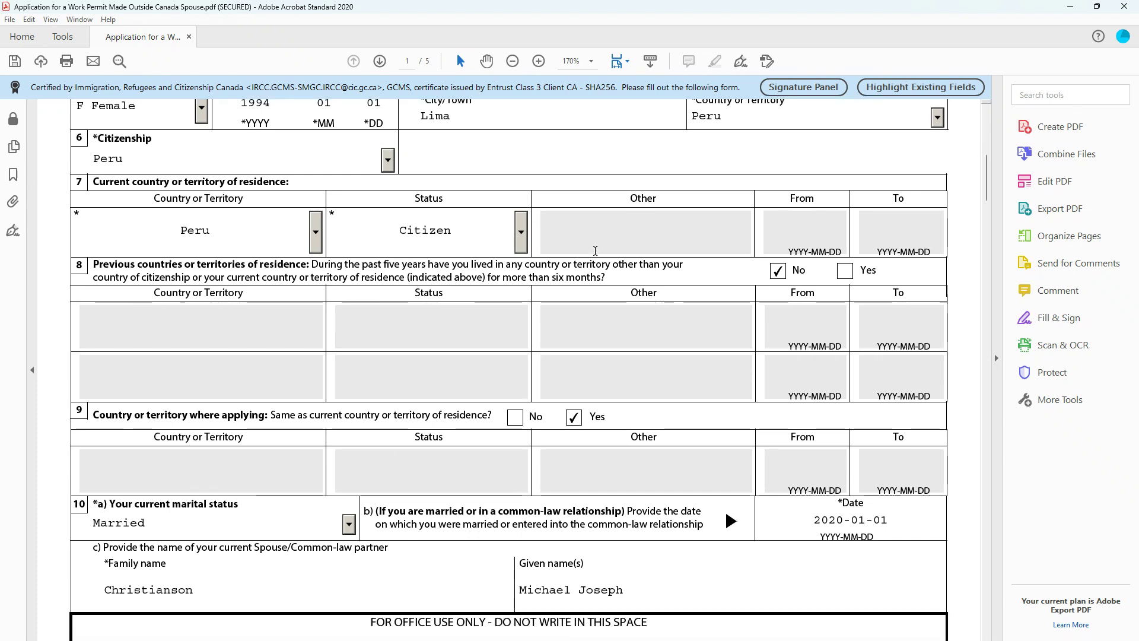
pyautogui.click(524, 232)
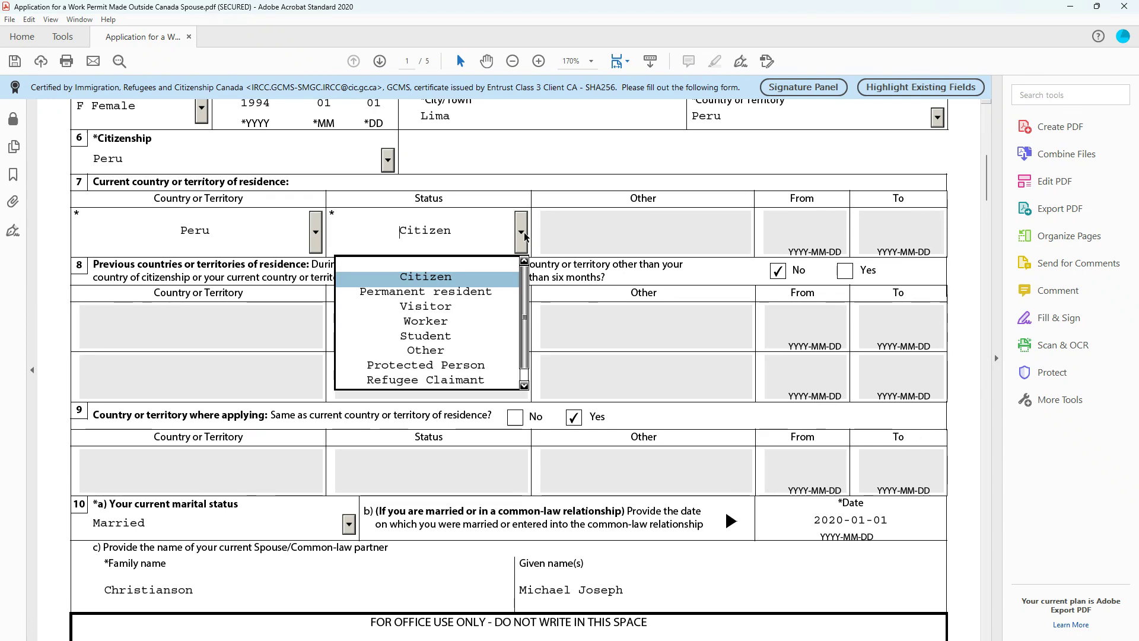
pyautogui.click(487, 183)
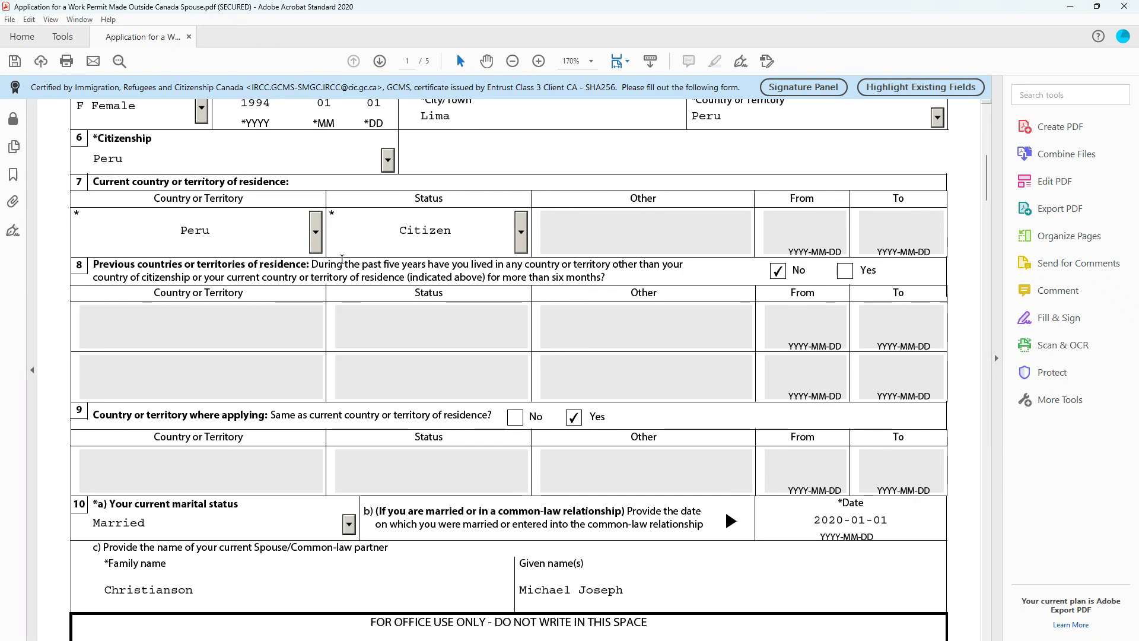
# Check the page 1 entries for previous residence, country where applying, marital status and current spouse
pyautogui.scroll(-3, 61, 293)
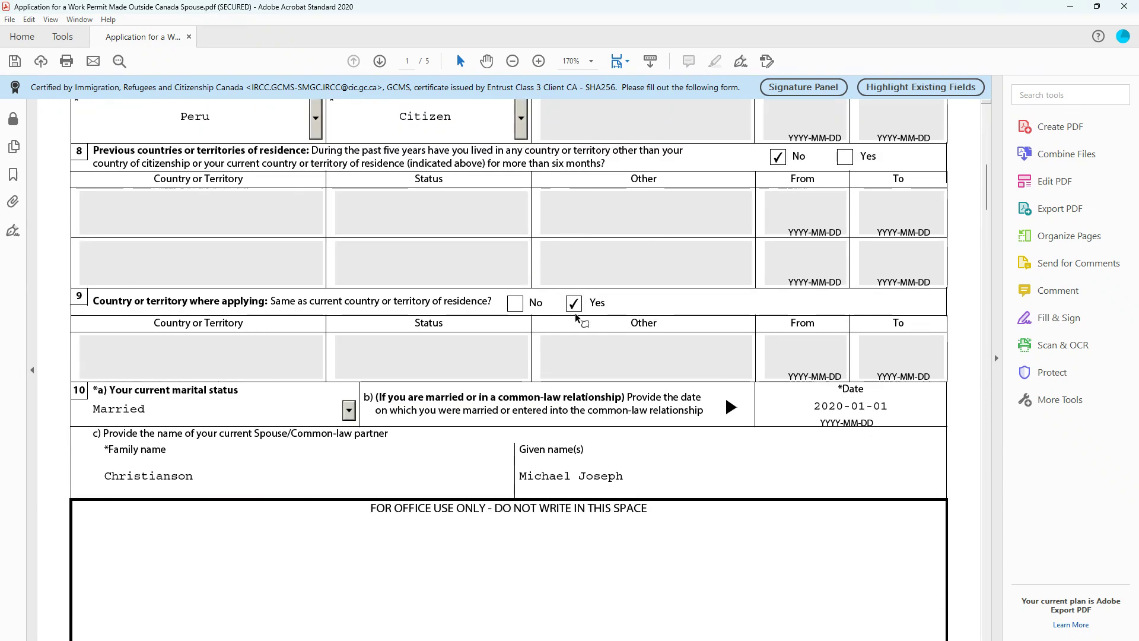
pyautogui.scroll(4, 576, 319)
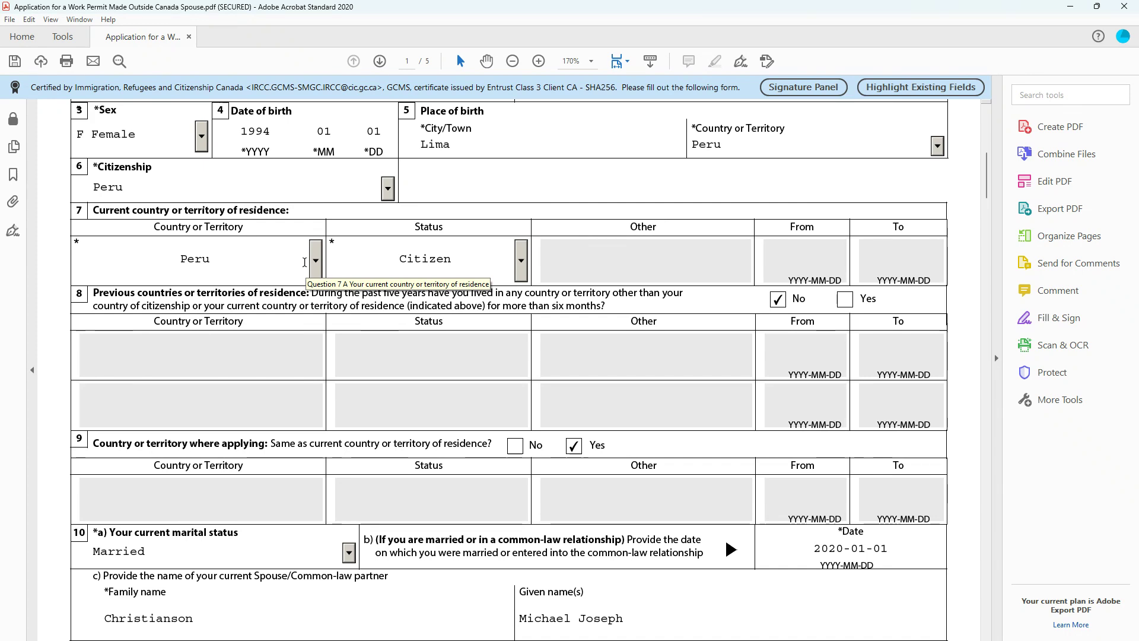
pyautogui.scroll(-2, 373, 393)
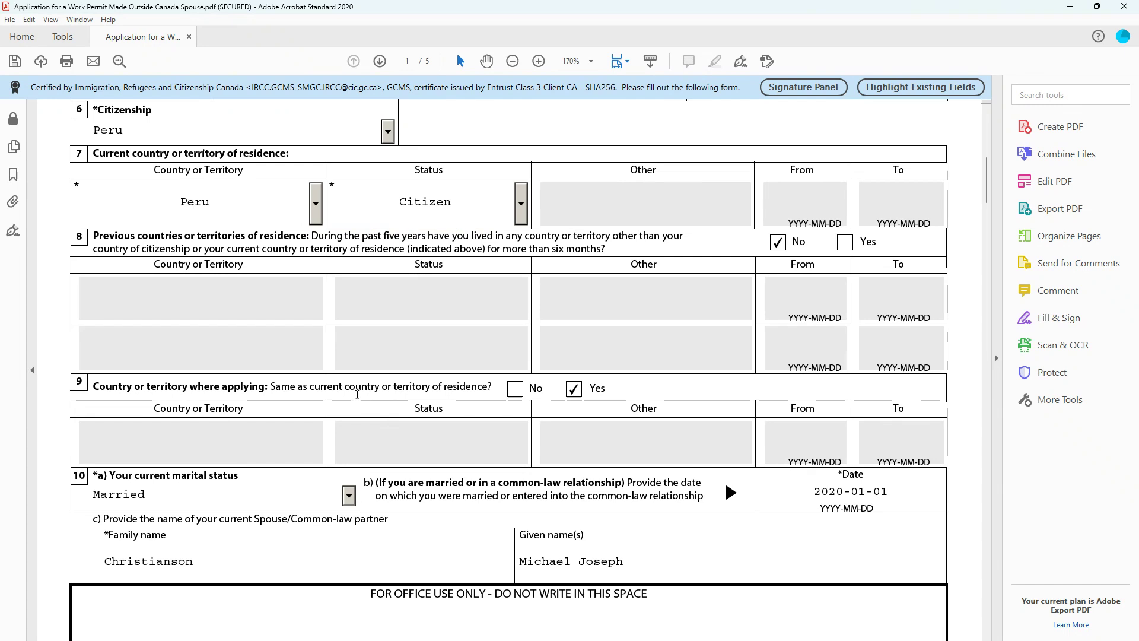
pyautogui.scroll(-2, 370, 392)
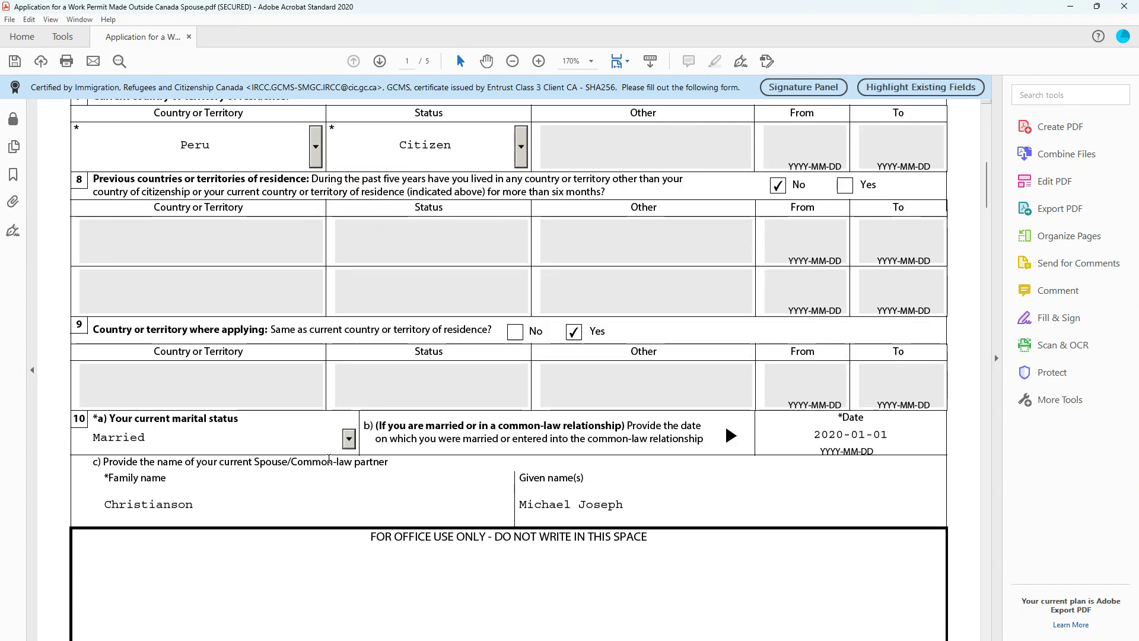
pyautogui.scroll(-5, 349, 539)
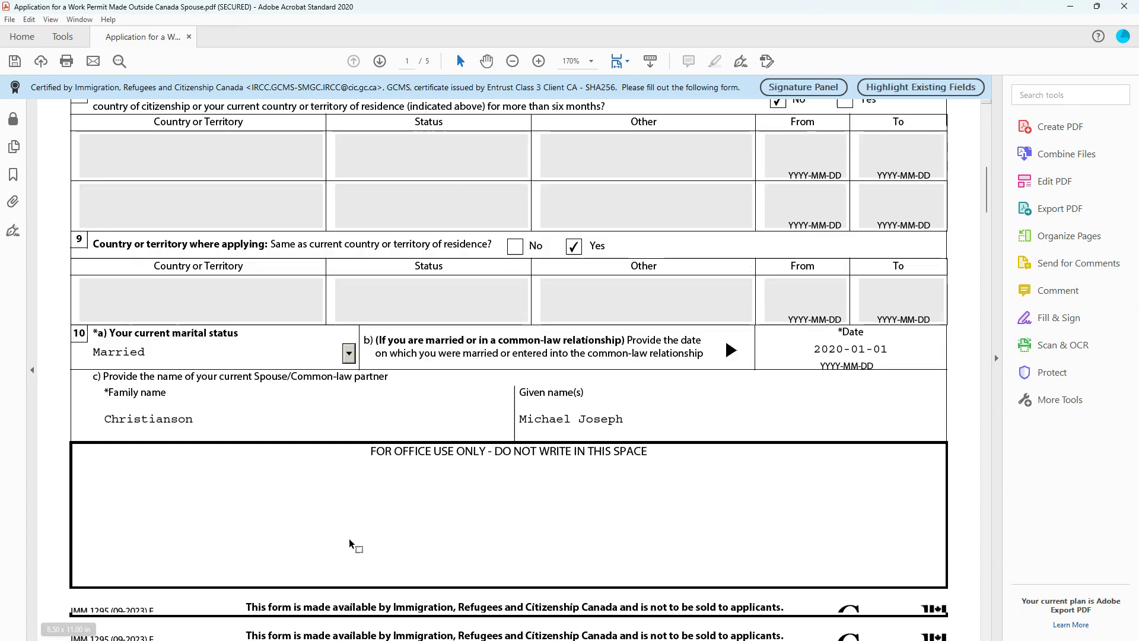
# Review page 2's previous relationship, language, passport, national identity document and US PR card sections
pyautogui.scroll(-4, 353, 518)
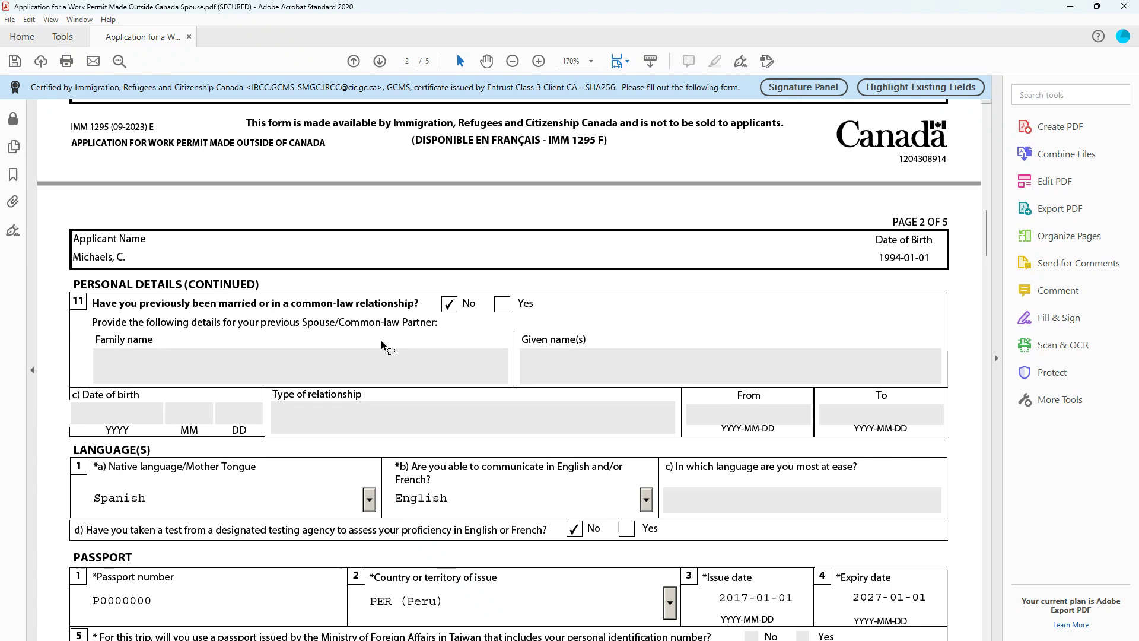
pyautogui.scroll(-1, 381, 340)
pyautogui.scroll(-3, 381, 340)
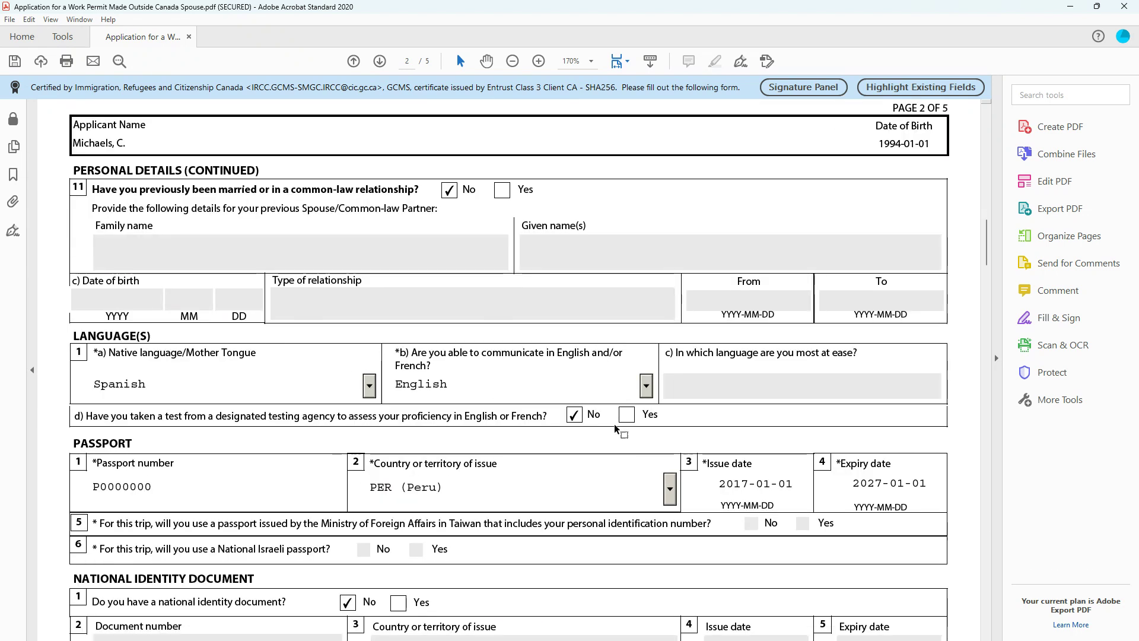
pyautogui.scroll(-5, 342, 379)
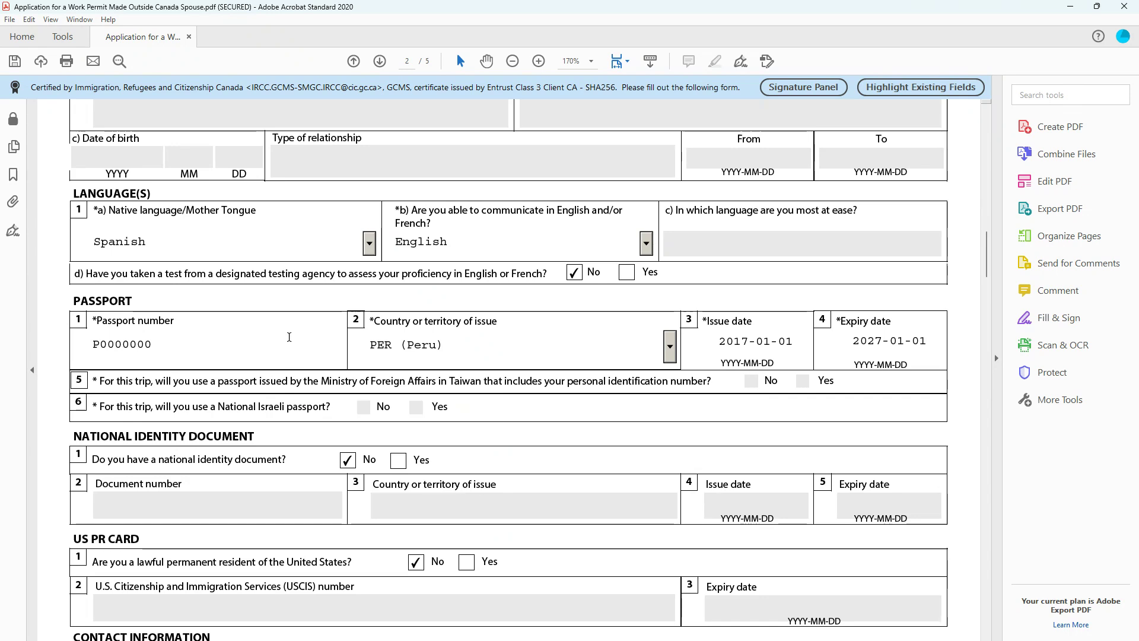
pyautogui.scroll(-3, 265, 330)
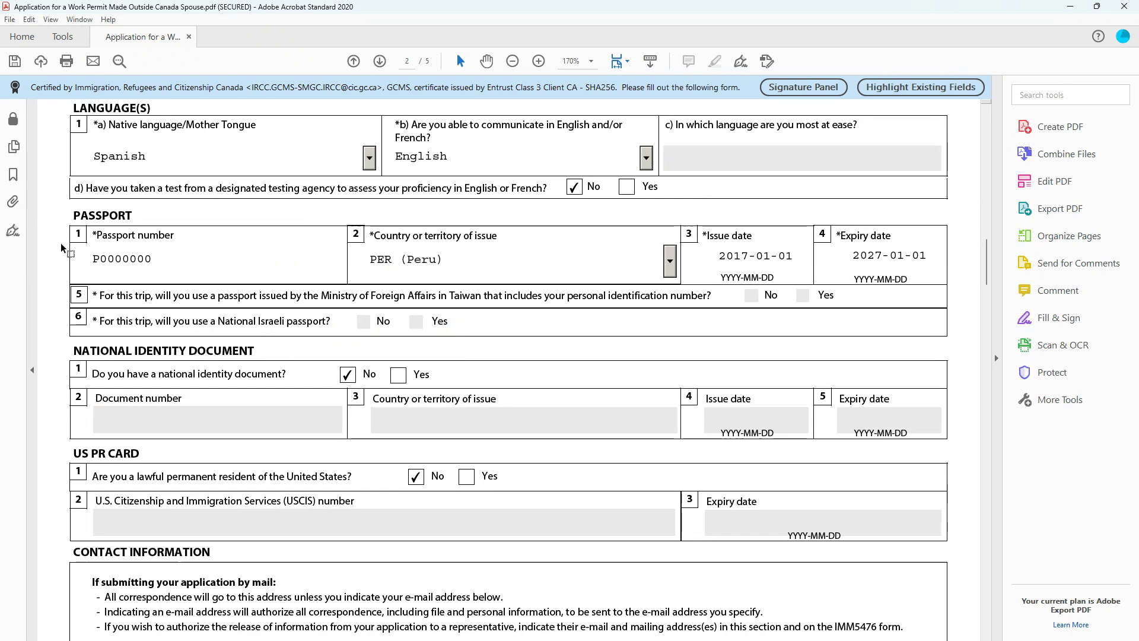
pyautogui.scroll(-10, 61, 243)
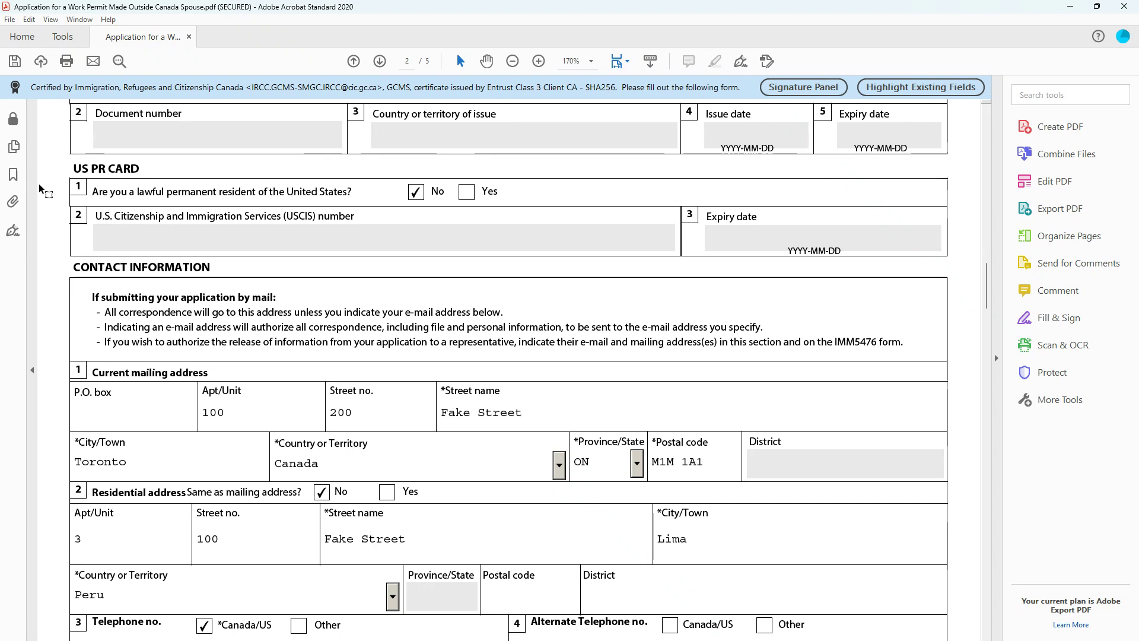
# Review the contact information, covering the mailing and residential addresses, telephone, fax and e-mail fields
pyautogui.scroll(-4, 35, 180)
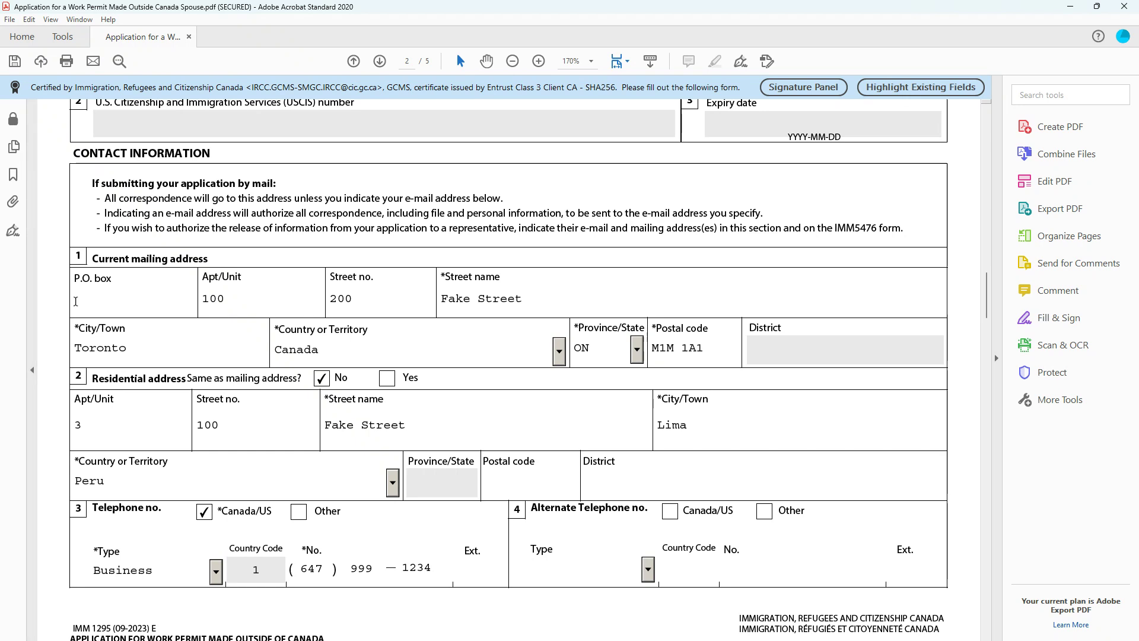
pyautogui.scroll(-8, 444, 320)
pyautogui.scroll(-1, 442, 319)
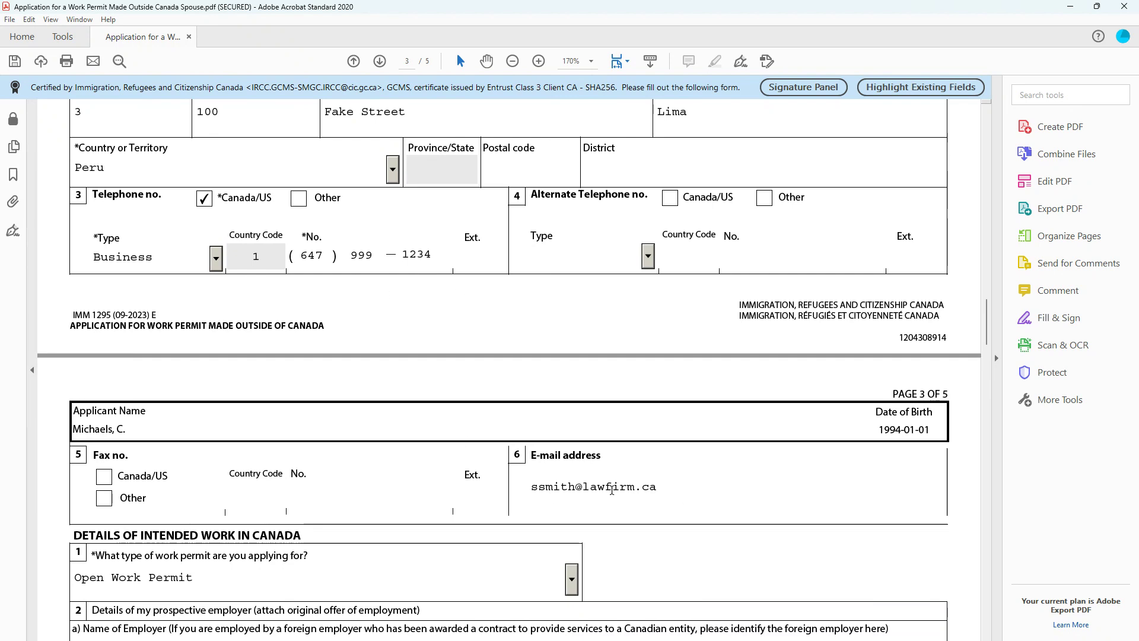
pyautogui.scroll(-2, 610, 492)
pyautogui.scroll(-2, 610, 493)
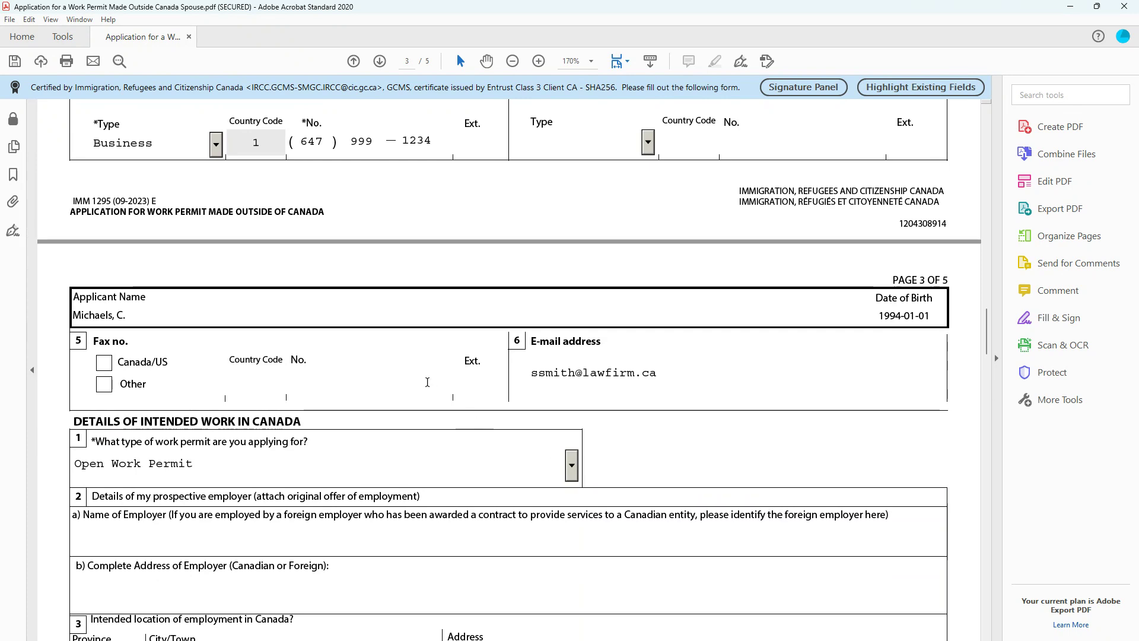
# Examine the details of intended work in Canada, including the available work permit types and the employer fields
pyautogui.scroll(-9, 427, 382)
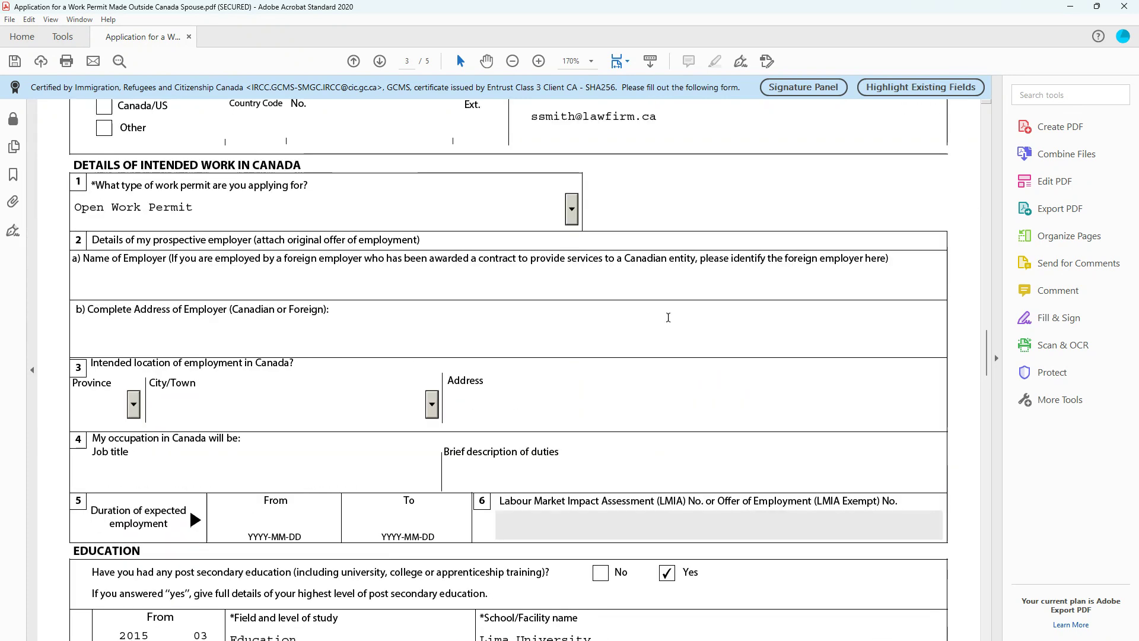
pyautogui.click(571, 209)
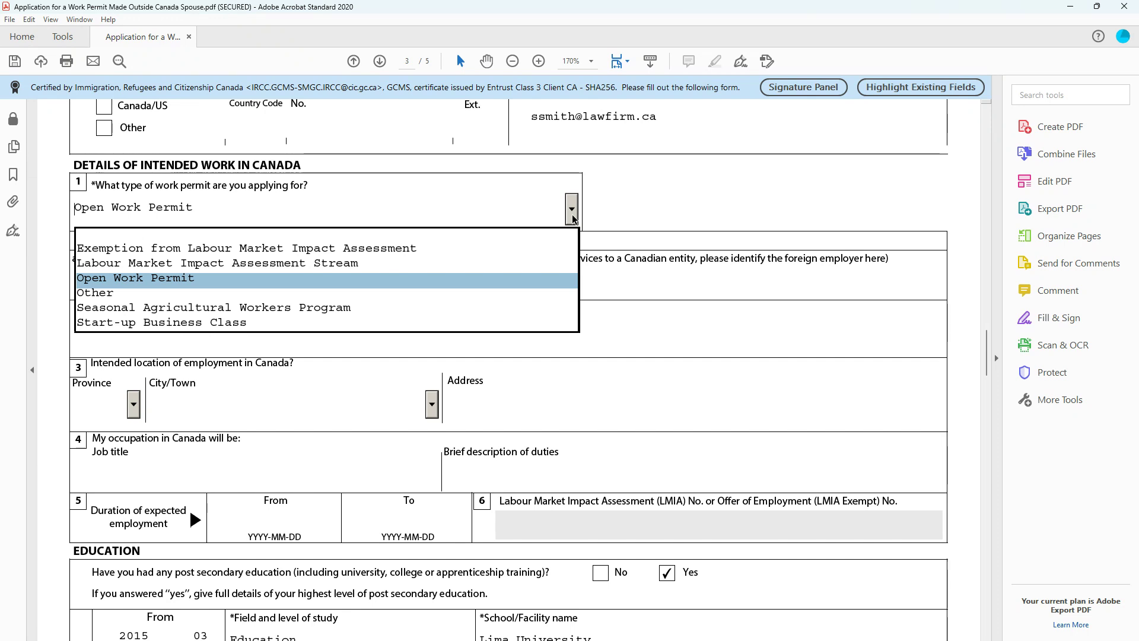
pyautogui.click(571, 215)
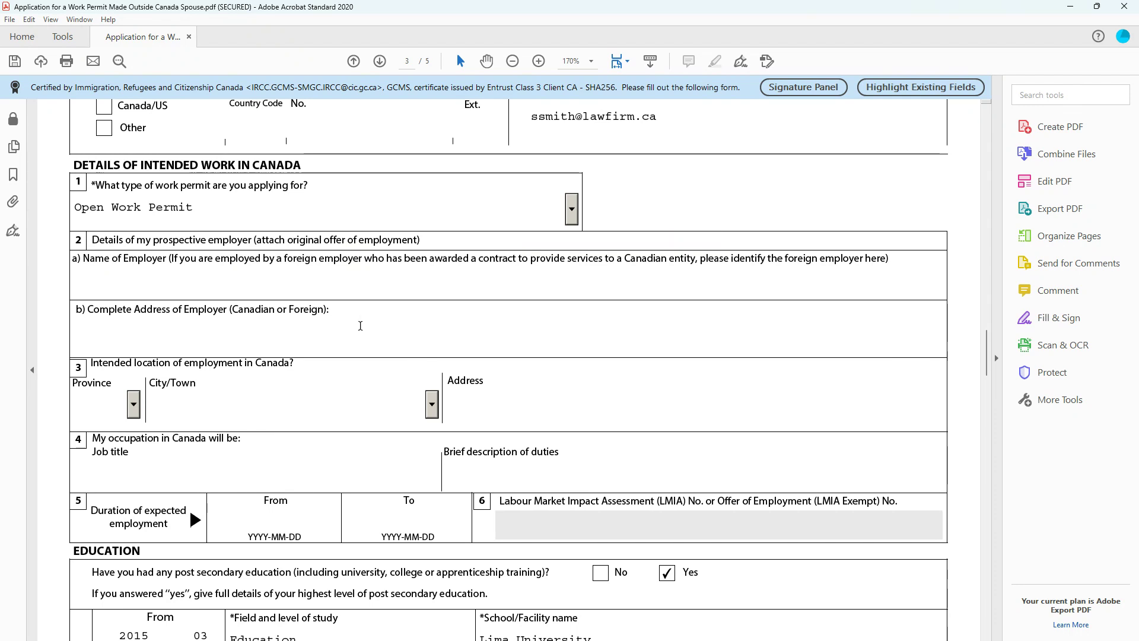
pyautogui.scroll(-2, 360, 325)
pyautogui.scroll(1, 376, 320)
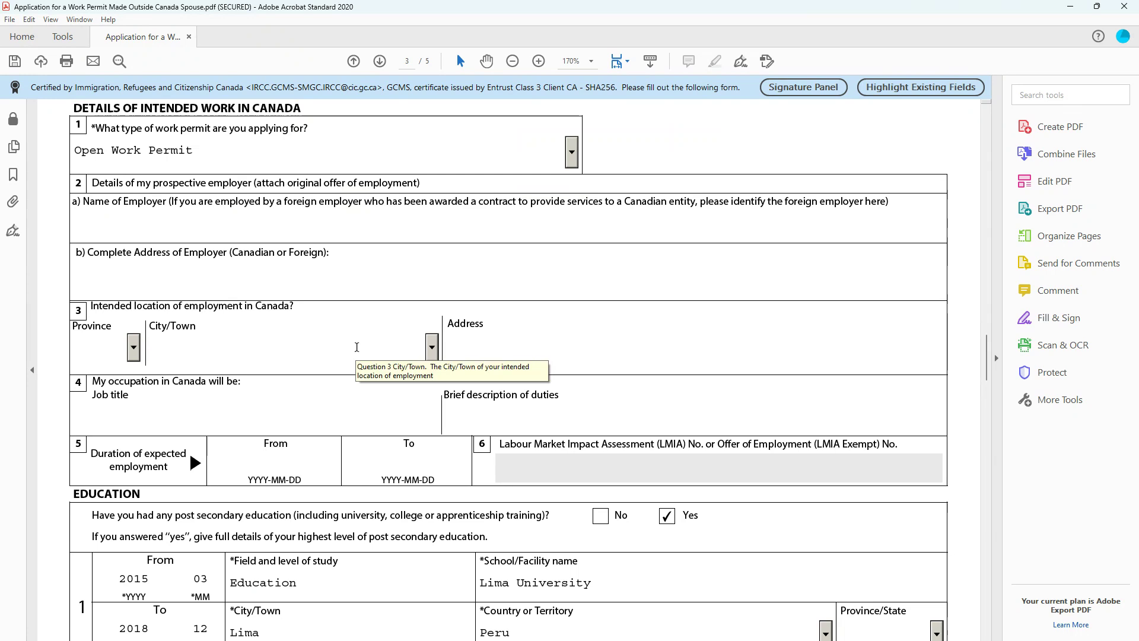
# Review the post-secondary education entry and the employment history rows on page 3
pyautogui.scroll(-3, 67, 284)
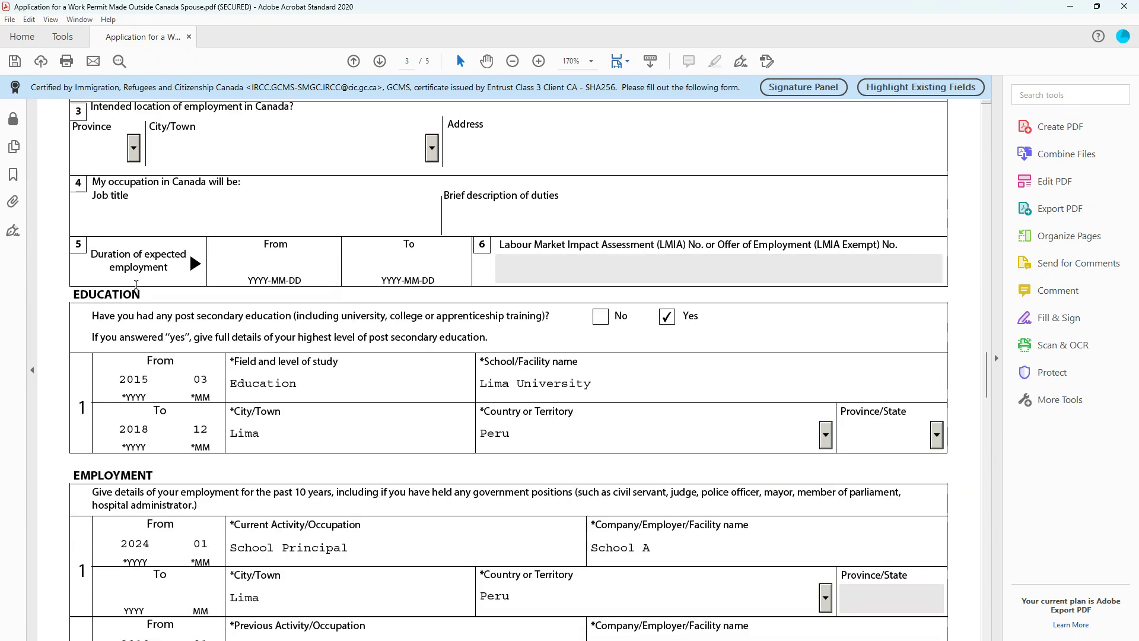
pyautogui.scroll(-2, 68, 317)
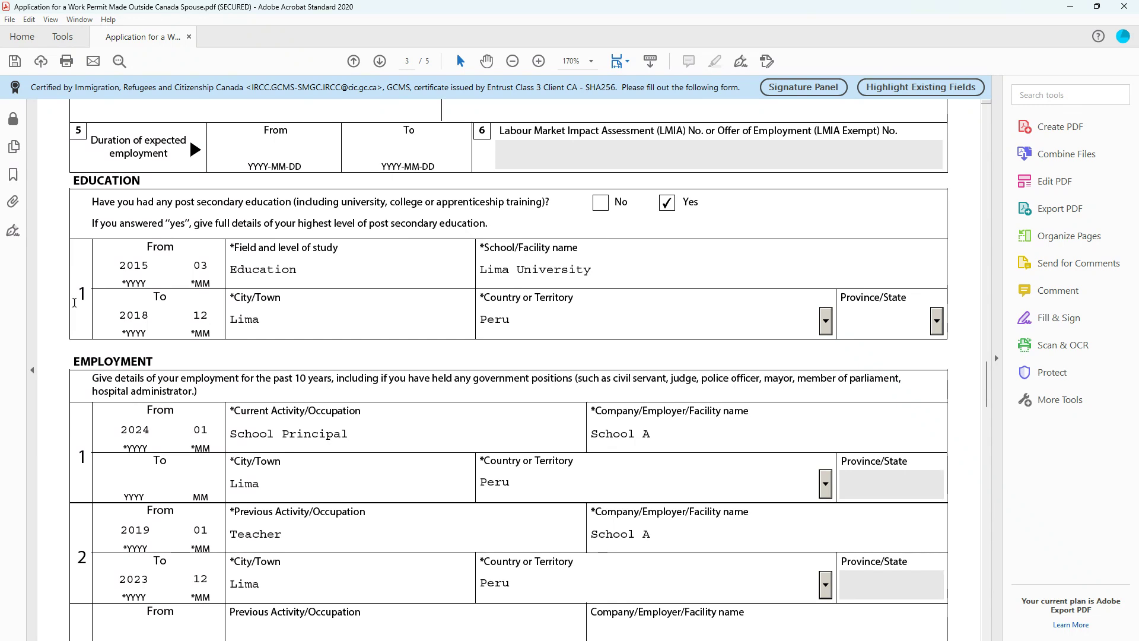
pyautogui.scroll(-3, 74, 302)
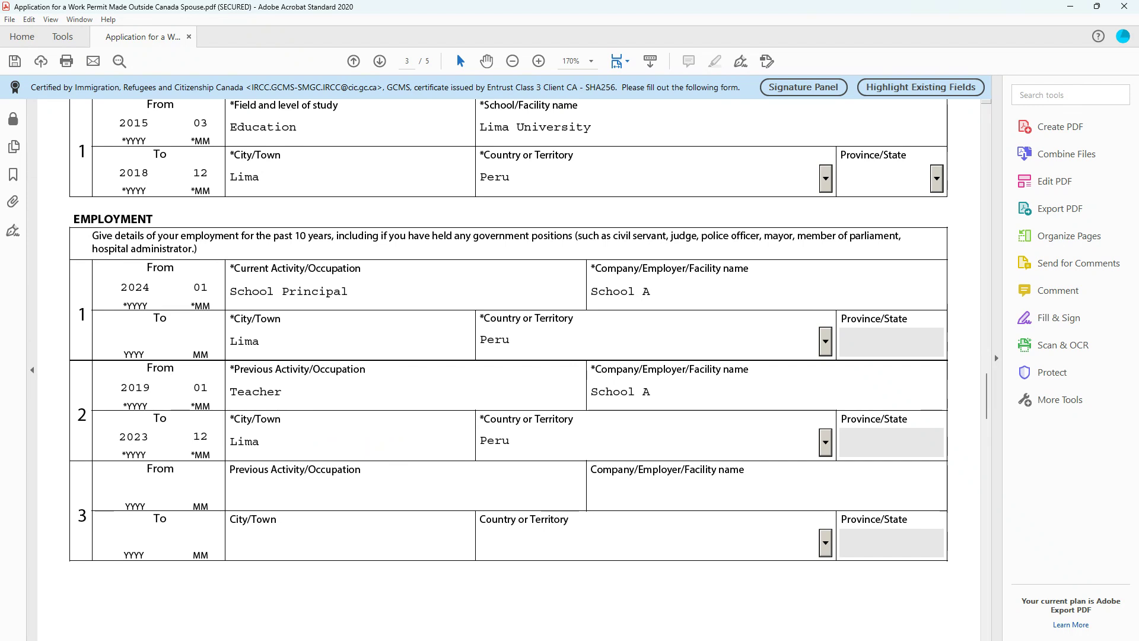
# Switch to the Addendum Template in Word and examine its applicant header, IMM 1295 title and continued employment history table
pyautogui.hotkey('alt', 'Tab')
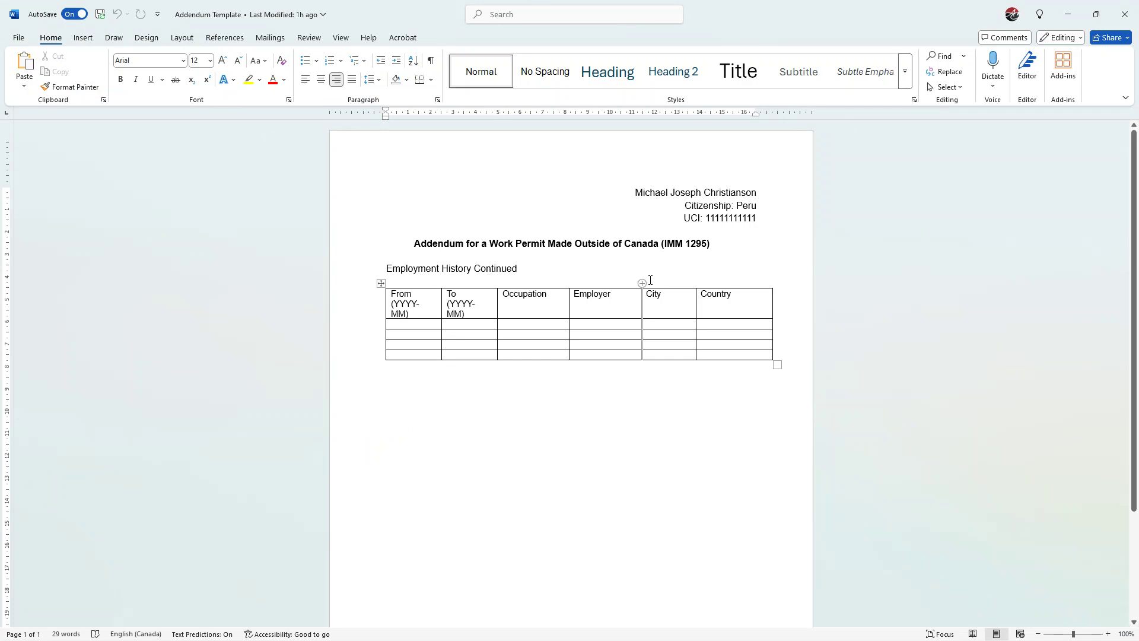
pyautogui.scroll(-3, 652, 280)
pyautogui.scroll(2, 652, 282)
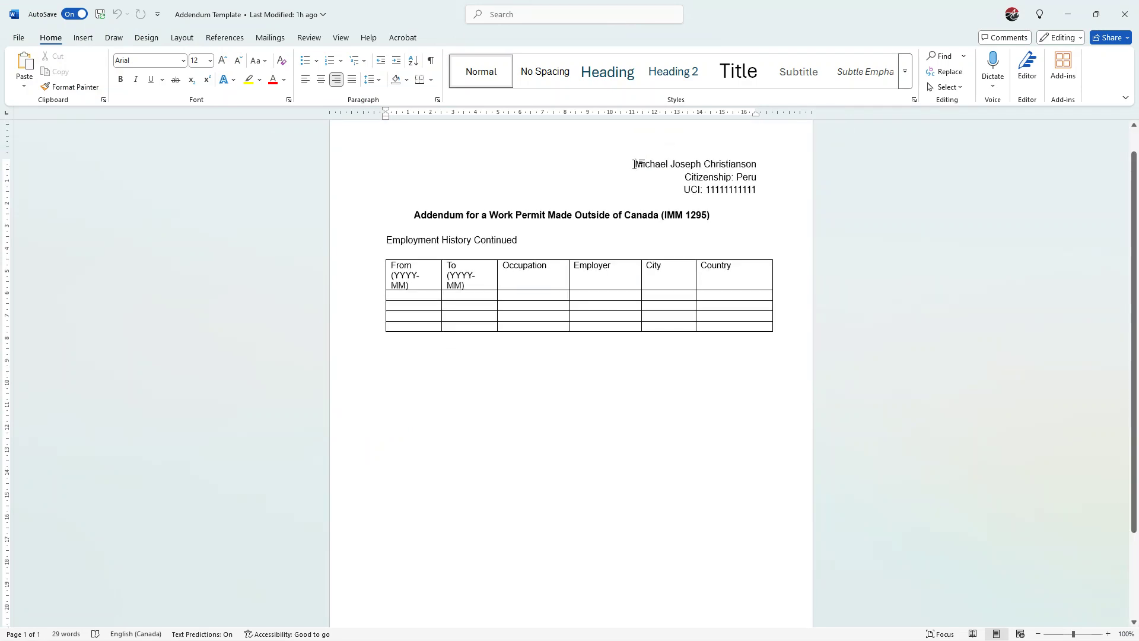
pyautogui.moveTo(634, 163)
pyautogui.mouseDown()
pyautogui.moveTo(765, 164)
pyautogui.moveTo(639, 164)
pyautogui.mouseUp()
pyautogui.click(766, 163)
pyautogui.click(674, 209)
pyautogui.scroll(-3, 470, 199)
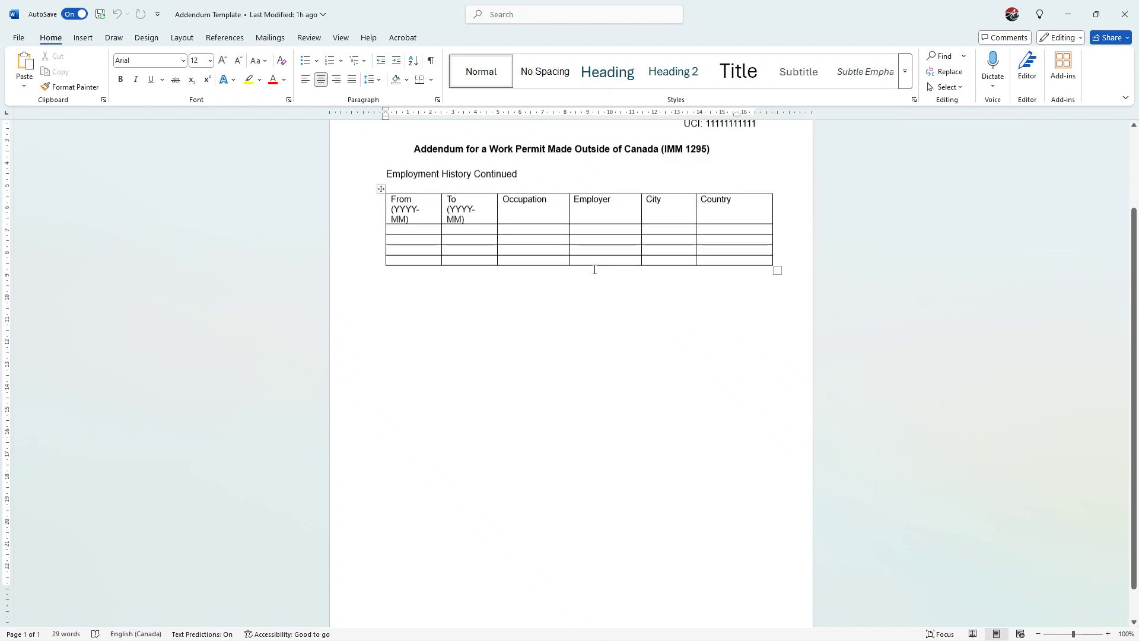
pyautogui.scroll(2, 469, 199)
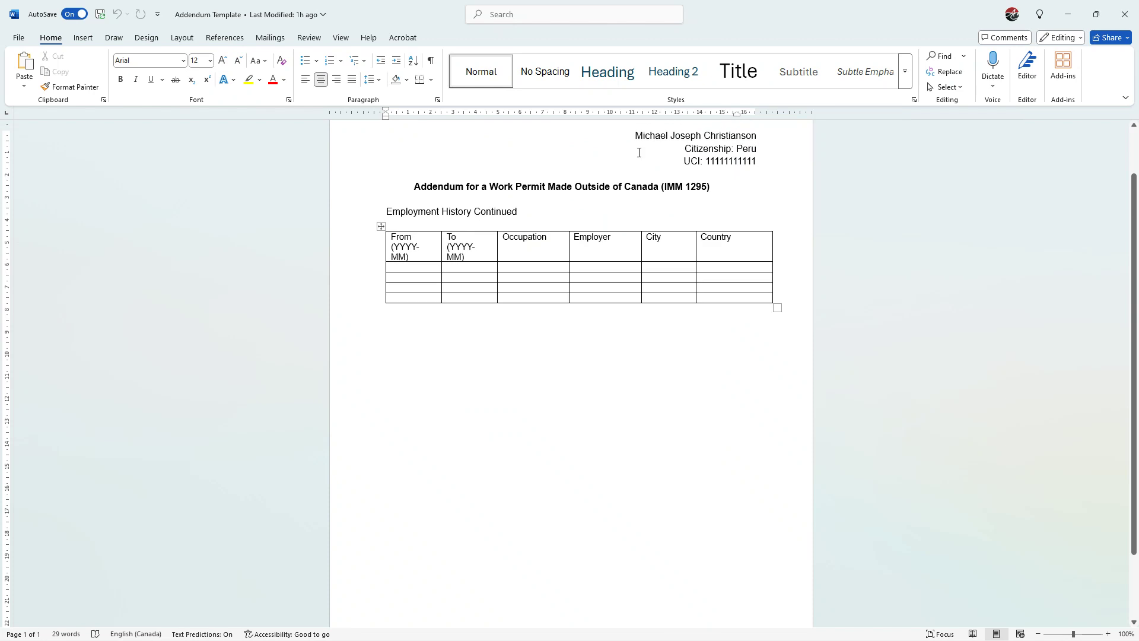
# Return to the work permit application PDF and review the background information questions 1 to 6 on page 4
pyautogui.click(1067, 14)
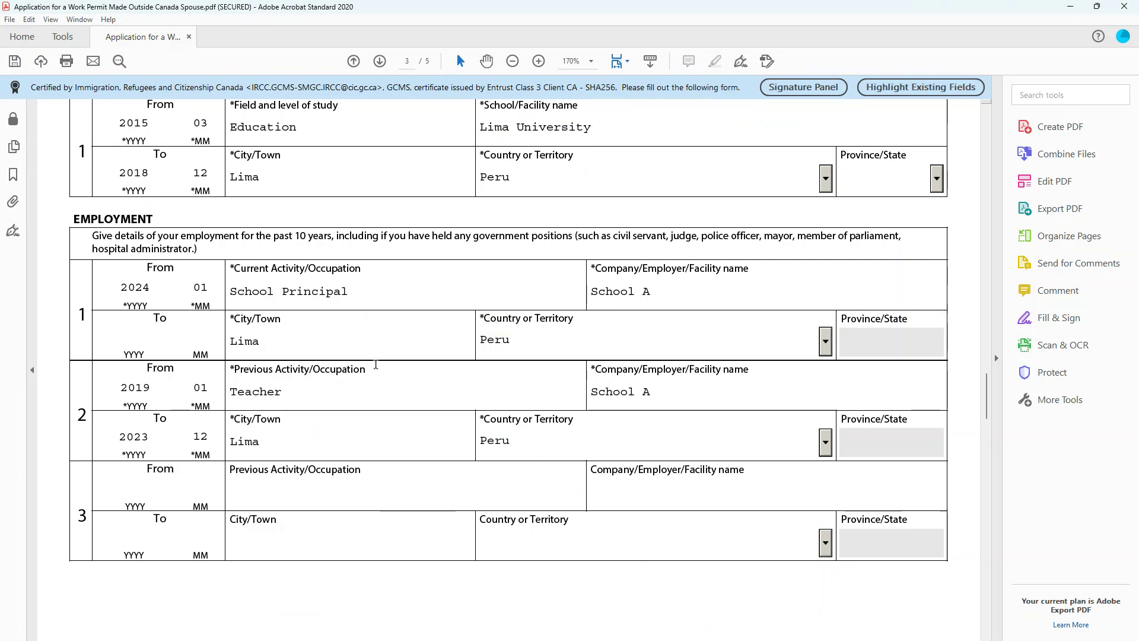
pyautogui.scroll(-10, 376, 364)
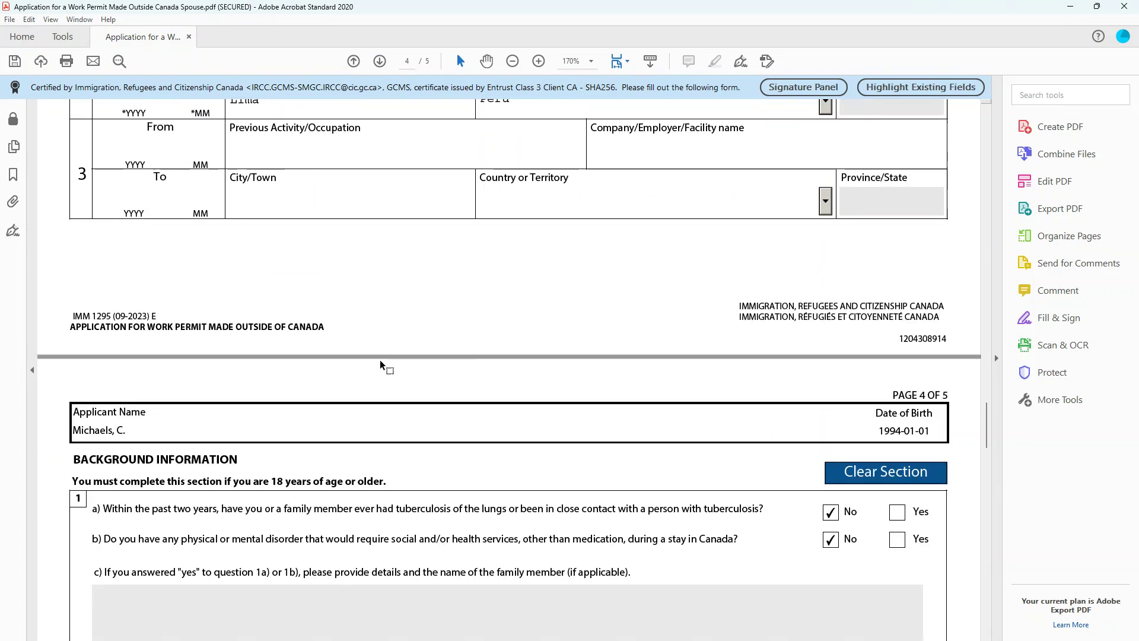
pyautogui.scroll(-3, 382, 361)
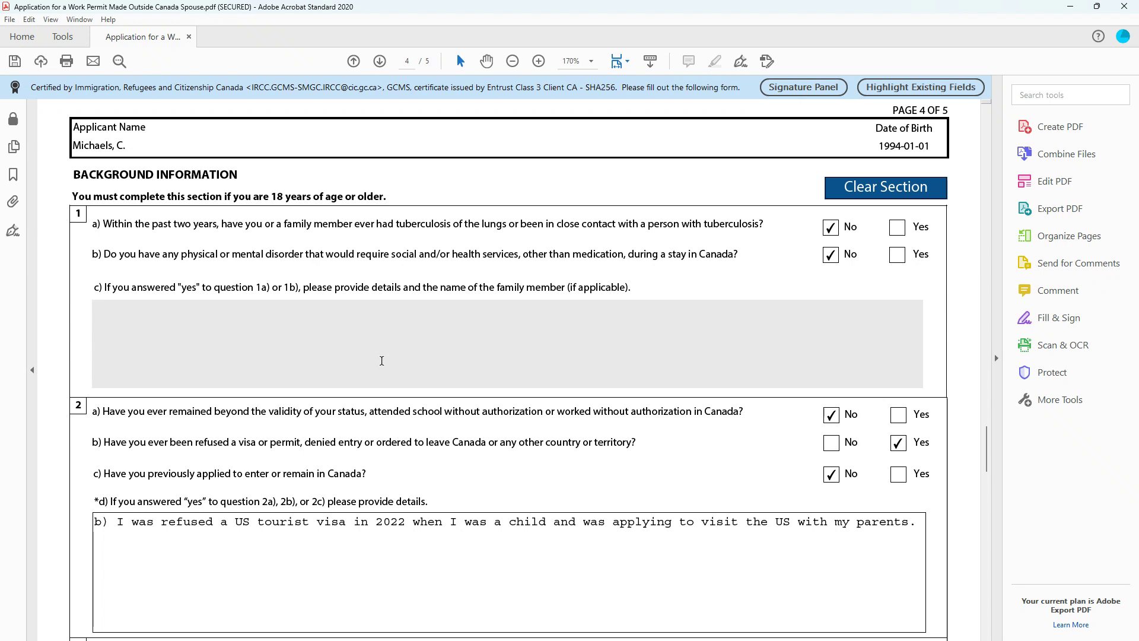
pyautogui.scroll(-4, 381, 361)
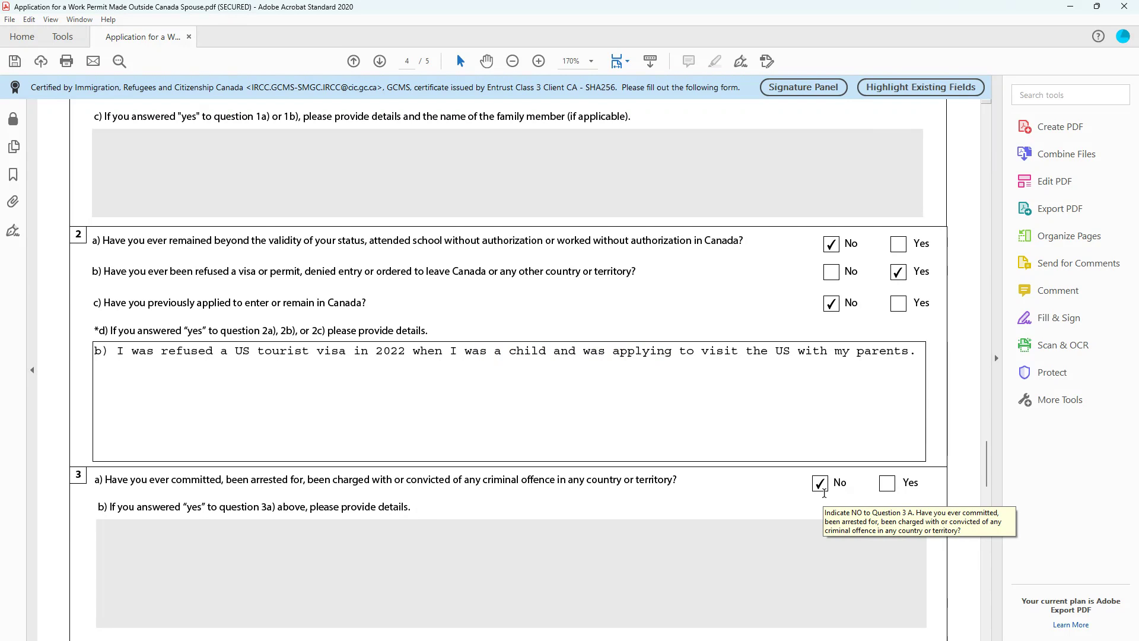
pyautogui.scroll(5, 824, 499)
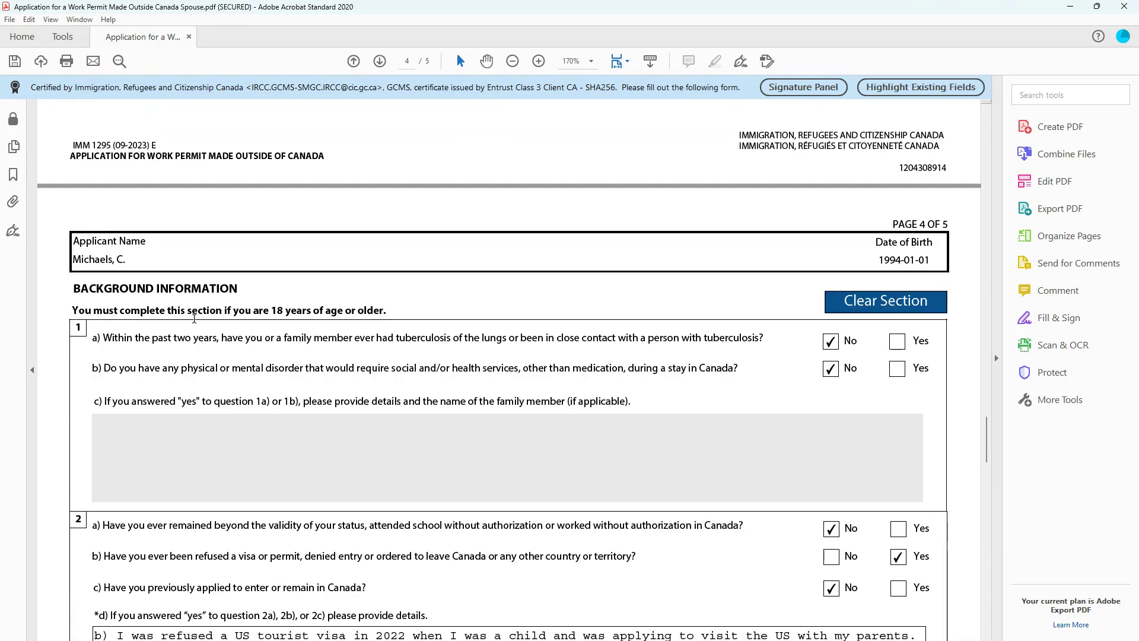
pyautogui.scroll(-2, 193, 318)
pyautogui.scroll(-1, 258, 298)
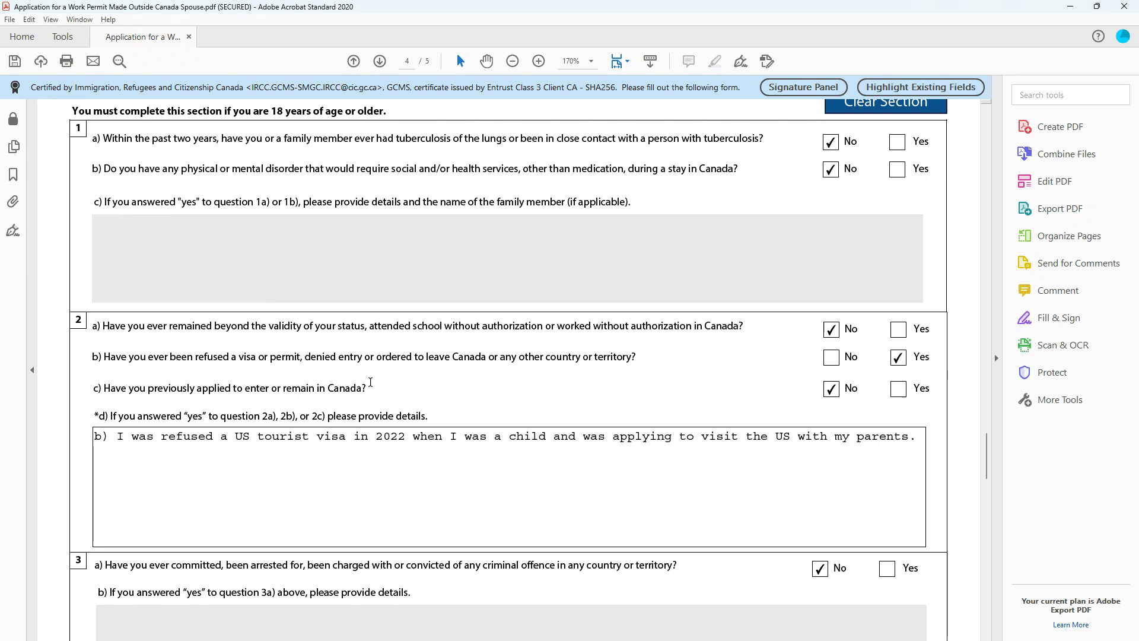
pyautogui.scroll(-3, 371, 382)
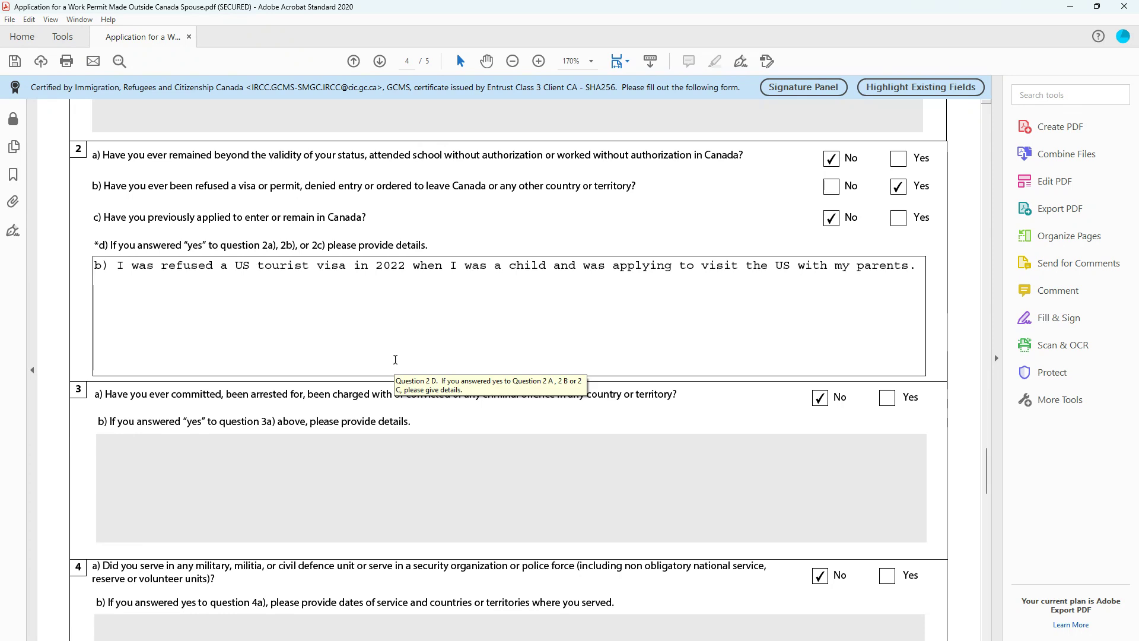
pyautogui.scroll(-10, 382, 336)
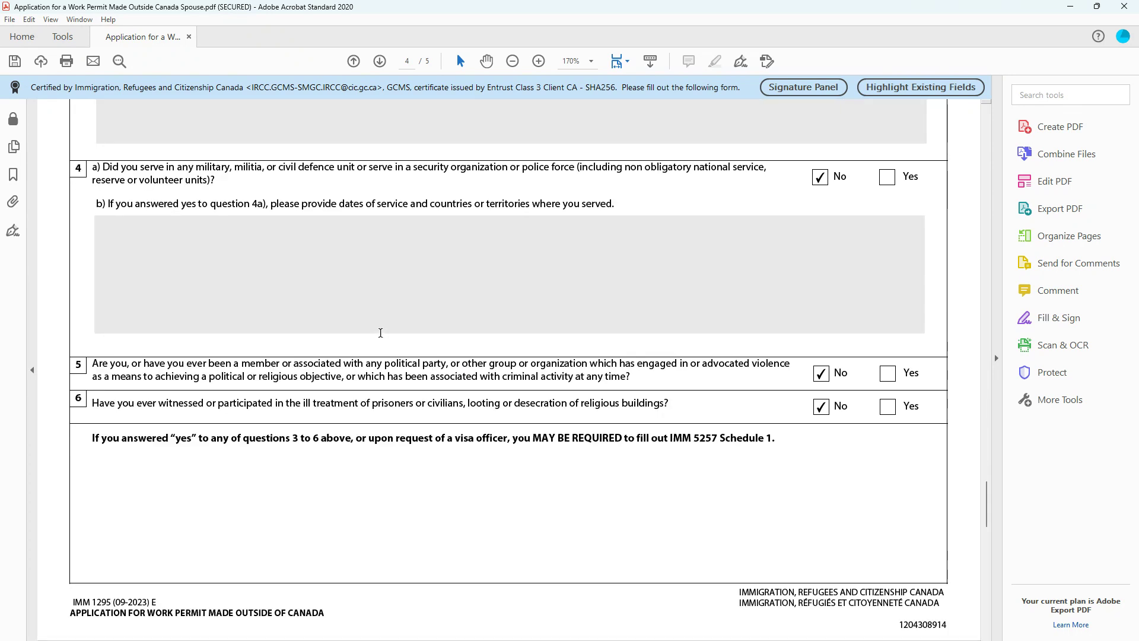
# Examine page 5, covering the IRCC contact consent, the signature and date fields, and the privacy notice
pyautogui.scroll(-6, 378, 325)
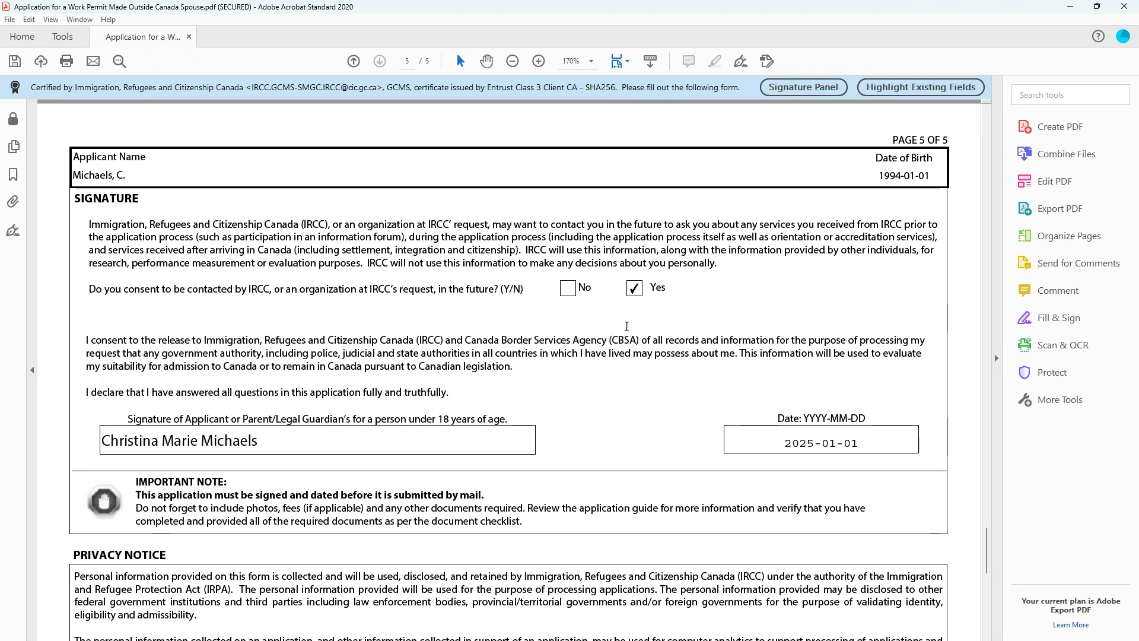
pyautogui.scroll(-2, 632, 413)
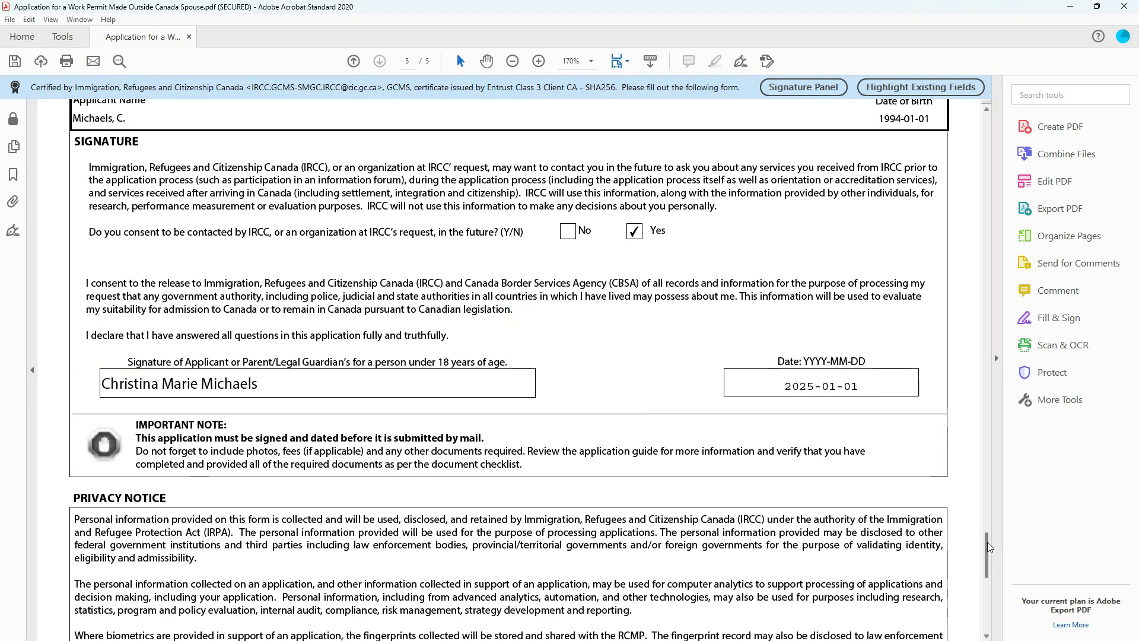
pyautogui.moveTo(987, 542); pyautogui.dragTo(989, 557)
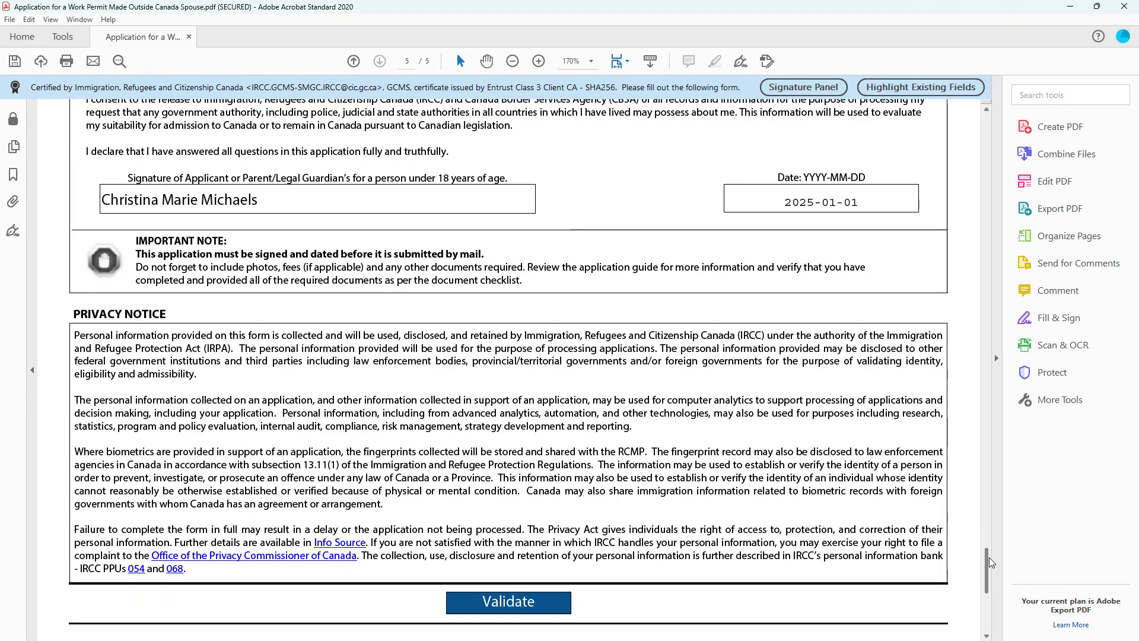
pyautogui.moveTo(988, 557); pyautogui.dragTo(989, 544)
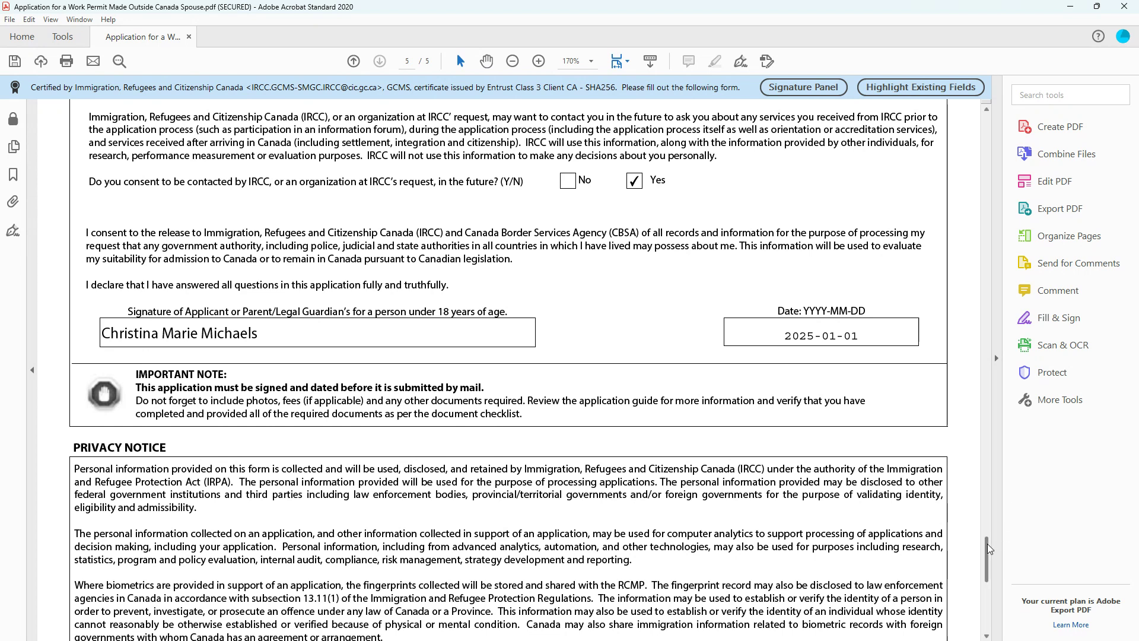
# Validate the completed application form from page 1 and dismiss the validation message
pyautogui.moveTo(986, 544); pyautogui.dragTo(955, 129)
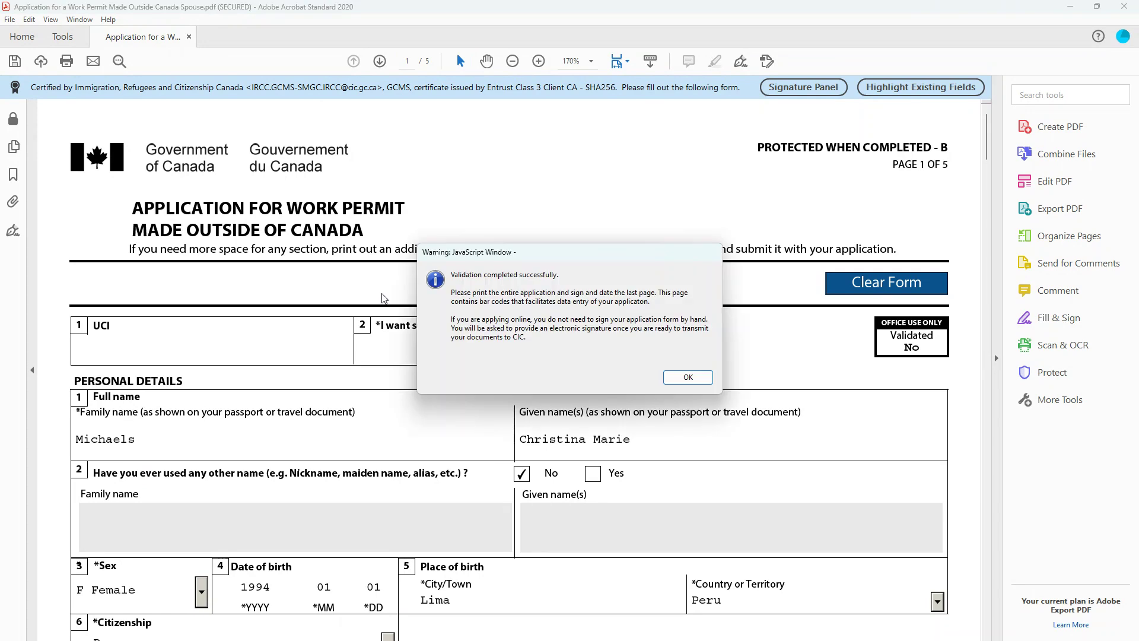
pyautogui.click(691, 381)
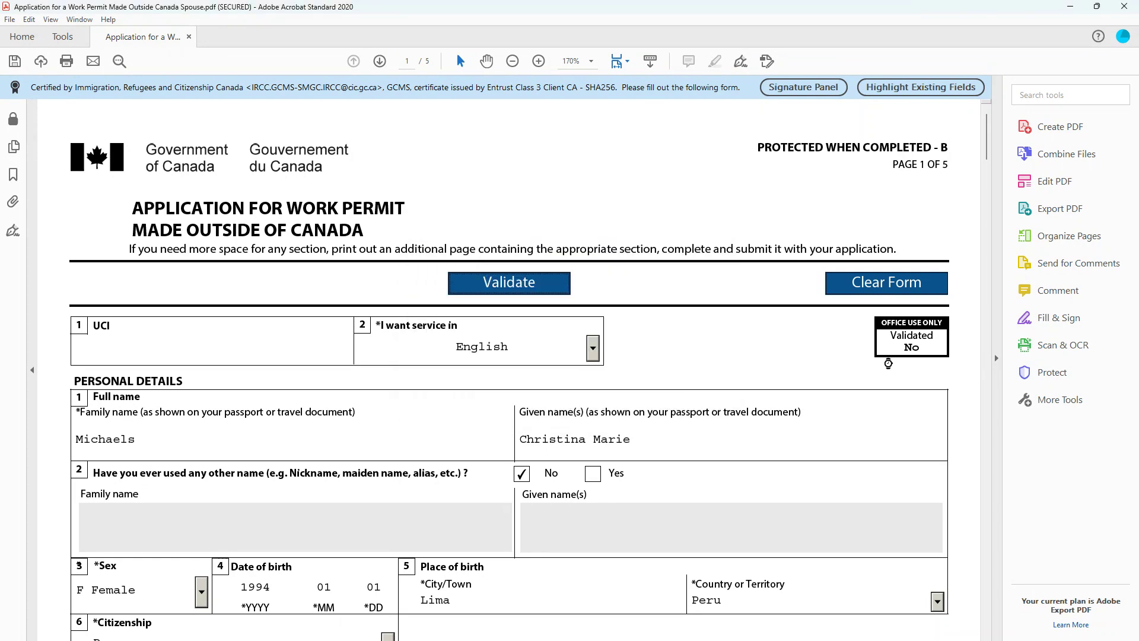